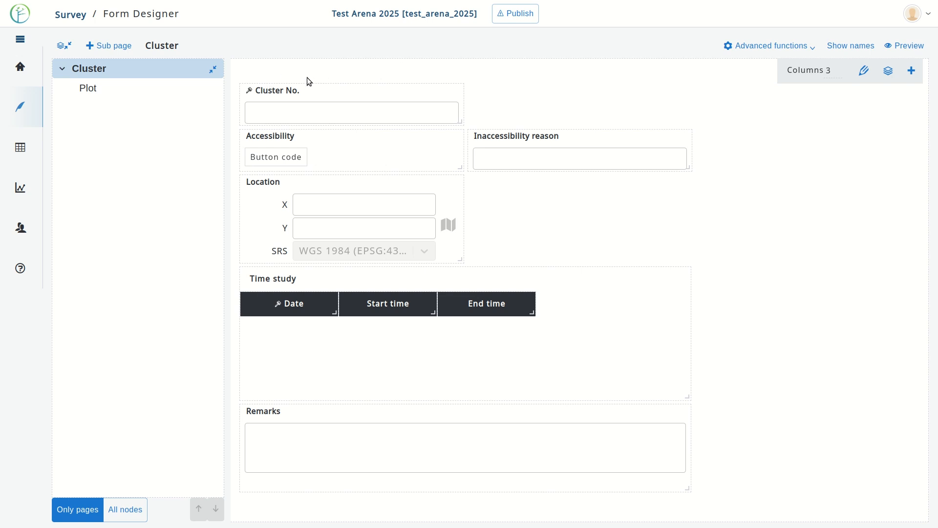
Step: Convert the Cluster No. attribute from Integer to the Code type and confirm the conversion
mouse_move(306, 88)
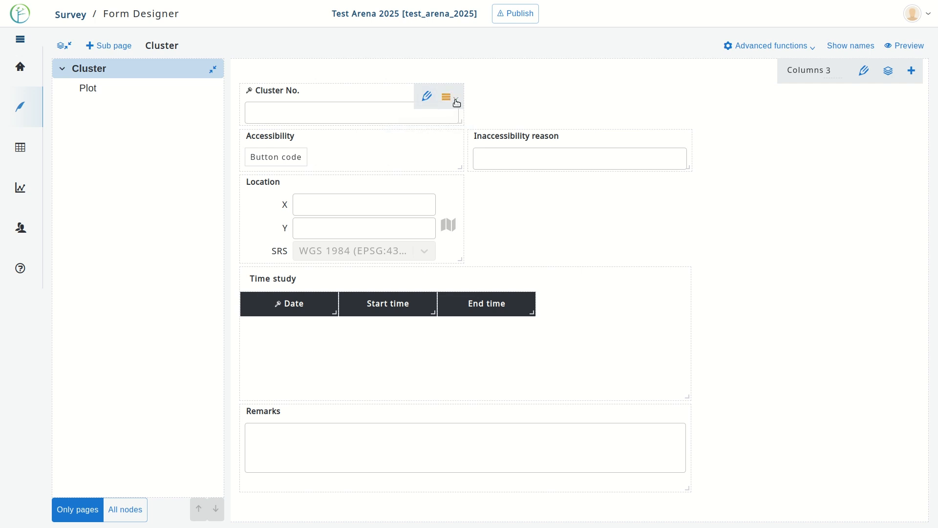
left_click(457, 102)
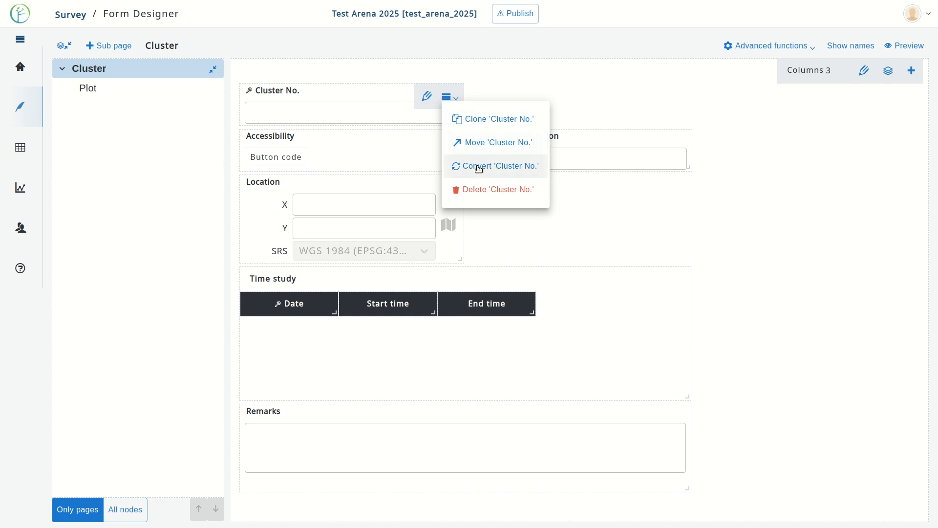
left_click(526, 175)
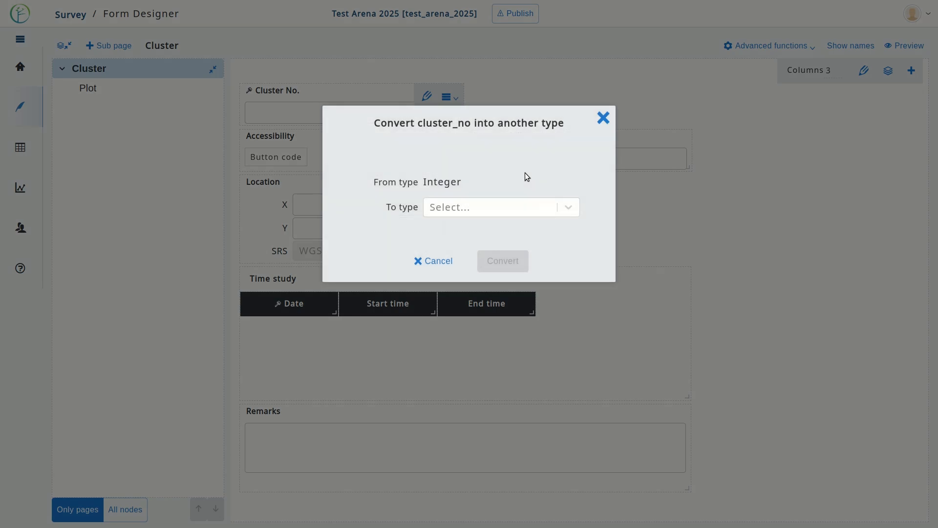
left_click(567, 207)
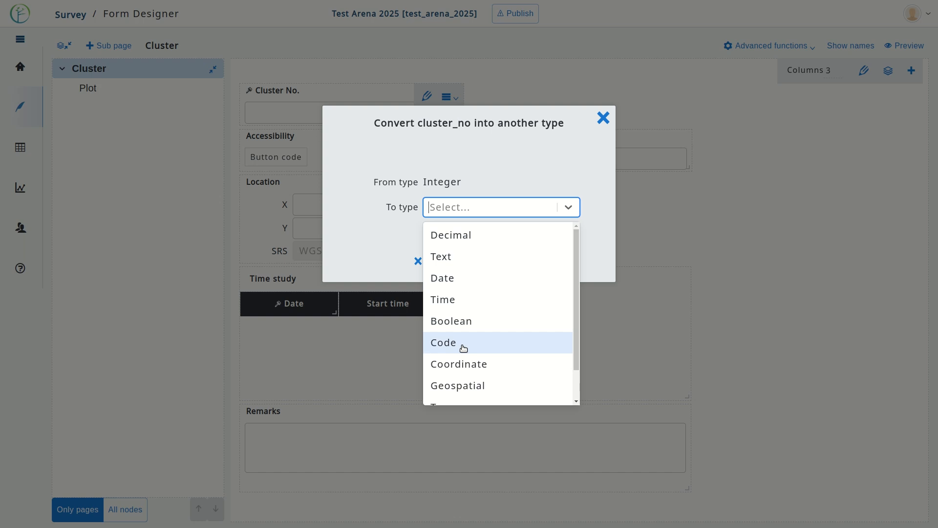
left_click(493, 343)
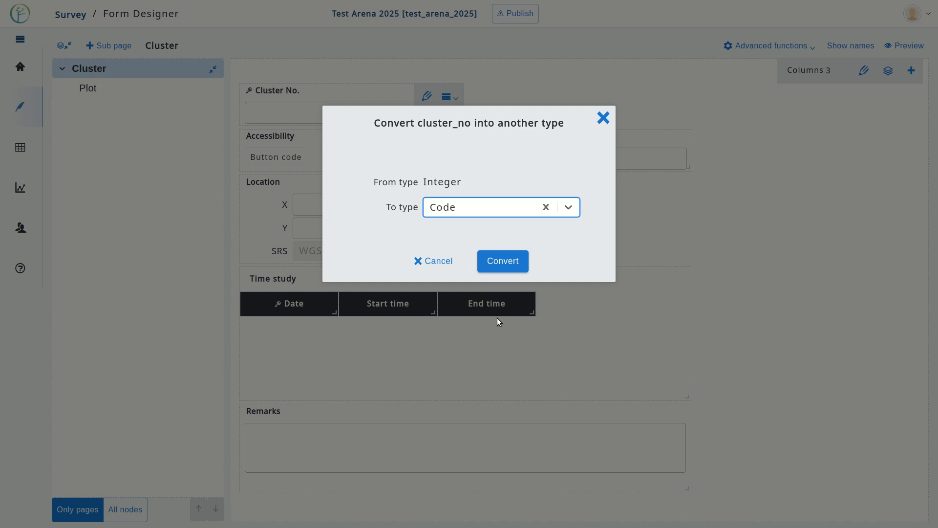
left_click(518, 269)
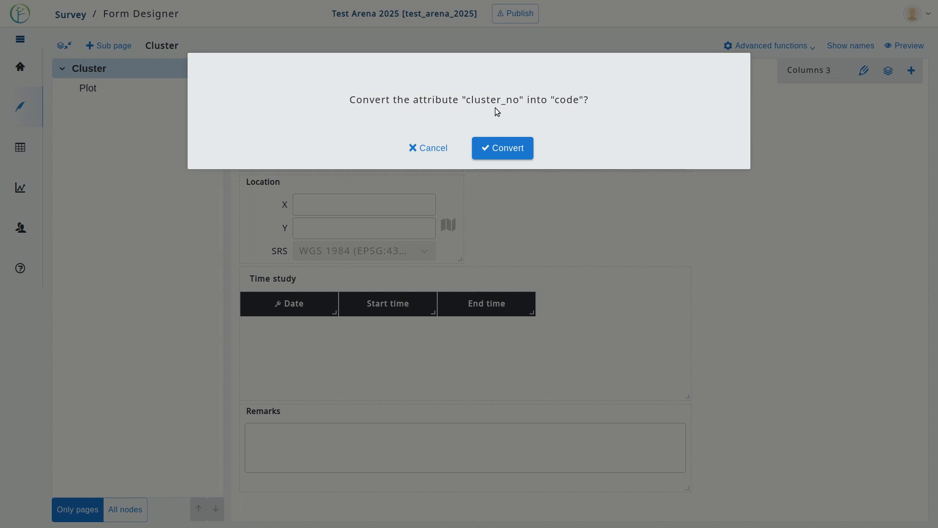
left_click(522, 157)
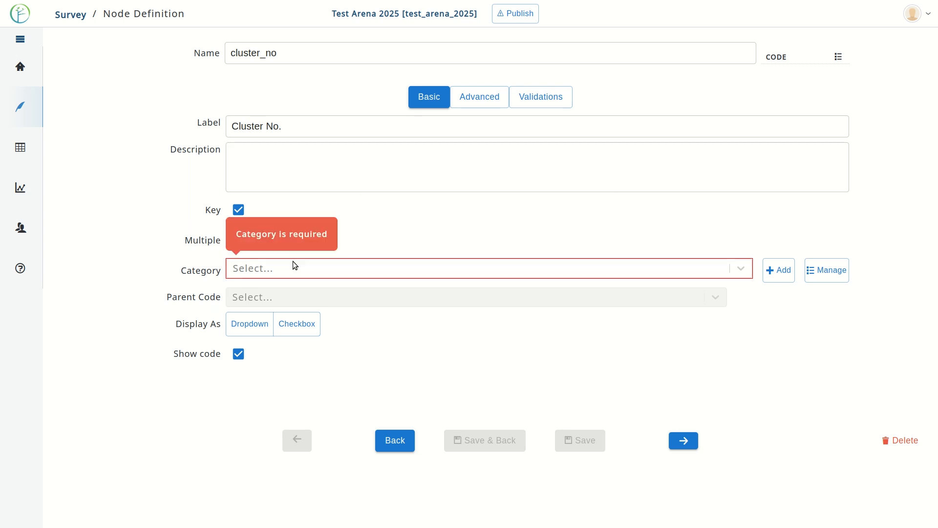
Step: Create a new category for the Cluster No. attribute and name it sampling_point_data
left_click(781, 271)
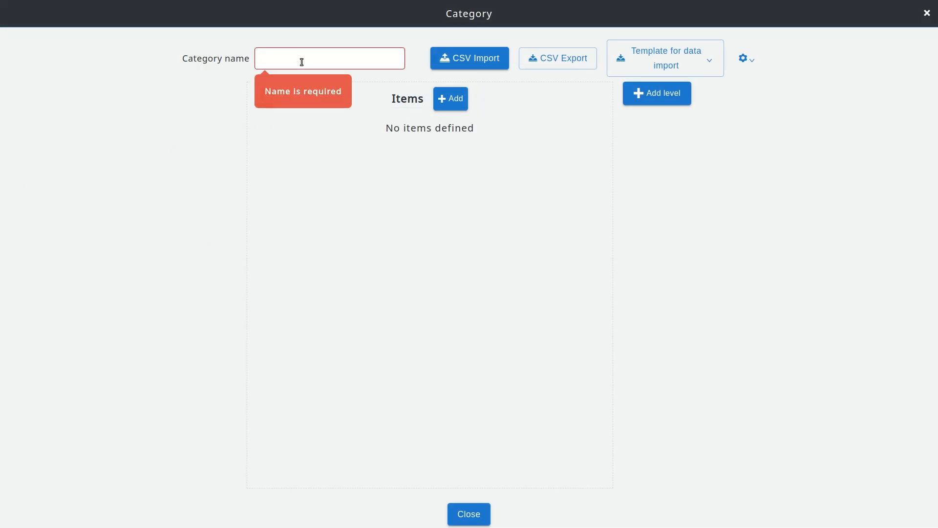
left_click(301, 62)
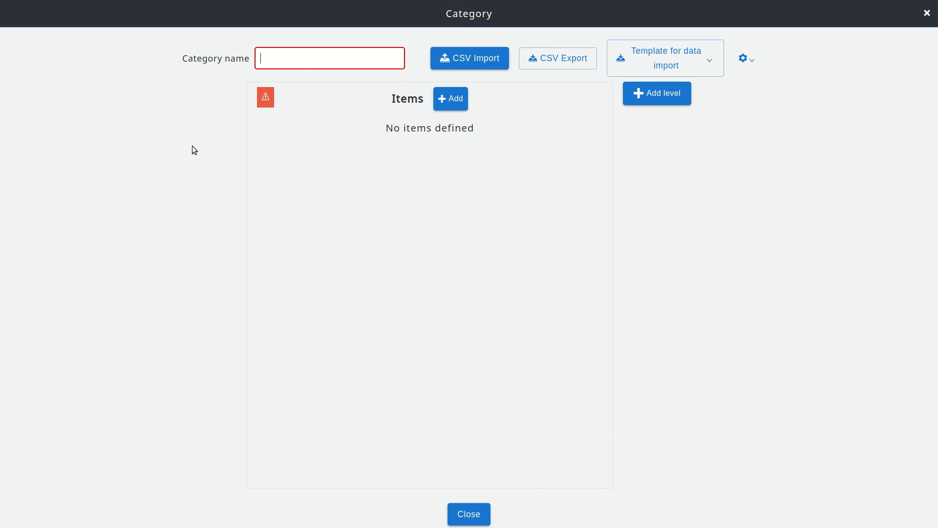
type("sampo")
key("Left")
type("ling")
key("Delete")
type("_poi")
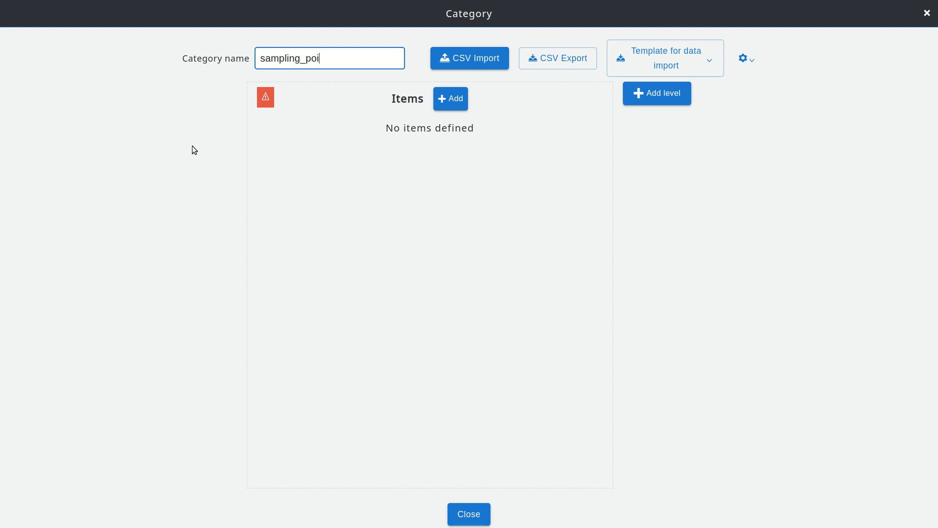
type("n_t_data")
Step: Add a category item with code 1 and label Italy
left_click(448, 105)
left_click(446, 107)
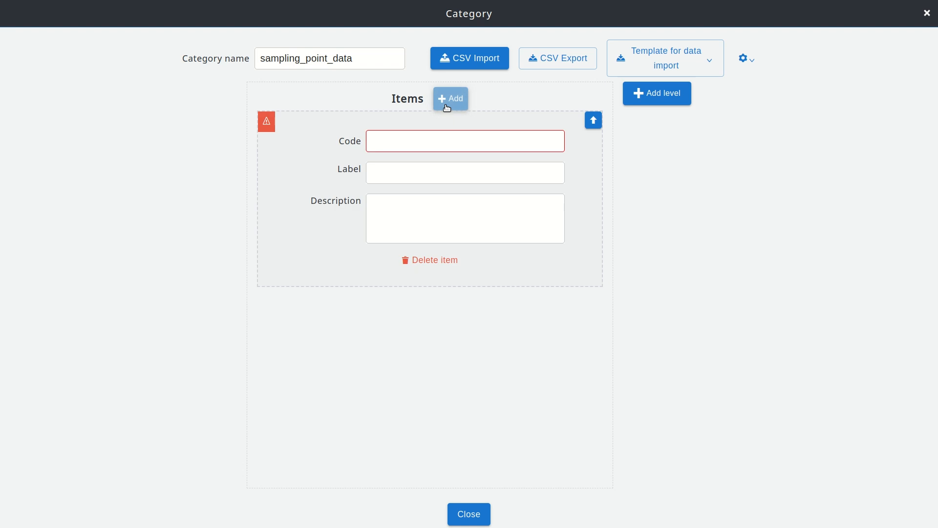
left_click(404, 141)
type("1")
left_click(448, 172)
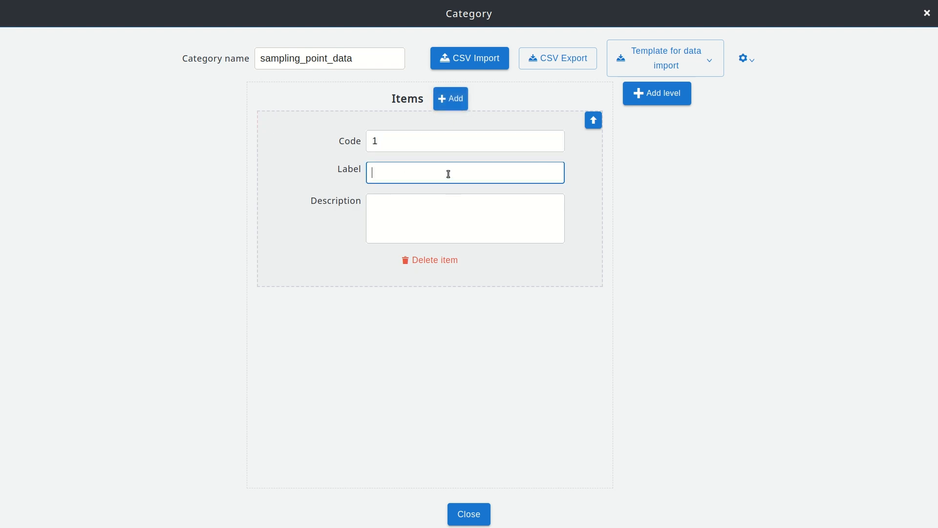
type("Italy")
Step: Add another category item with code 2 and label Spain
left_click(456, 106)
type("2")
left_click(445, 200)
type("Spain")
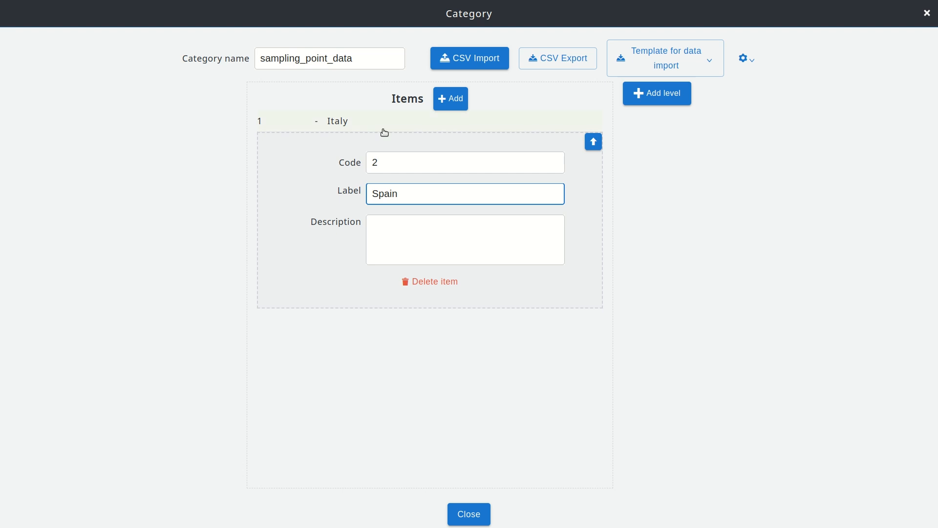
Step: Add and save an extra property named location of type Geometry Point for the category's items
left_click(751, 67)
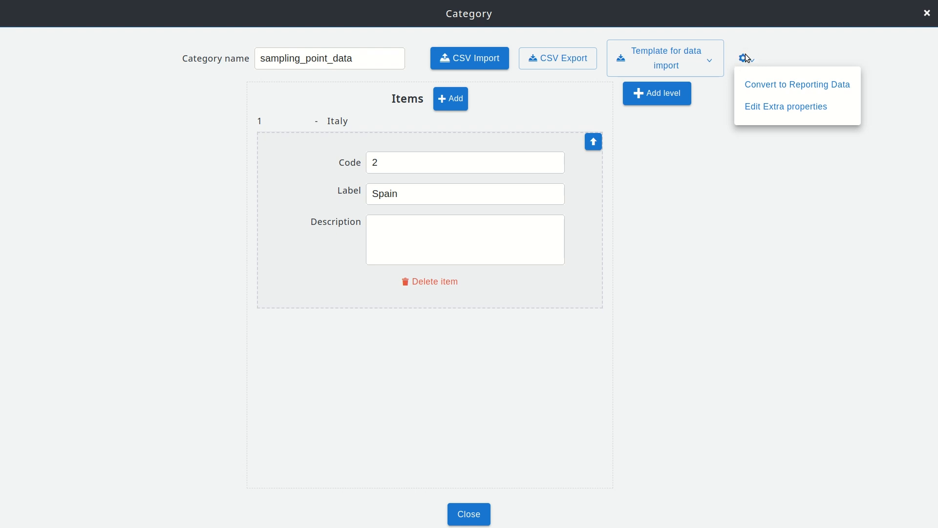
left_click(845, 113)
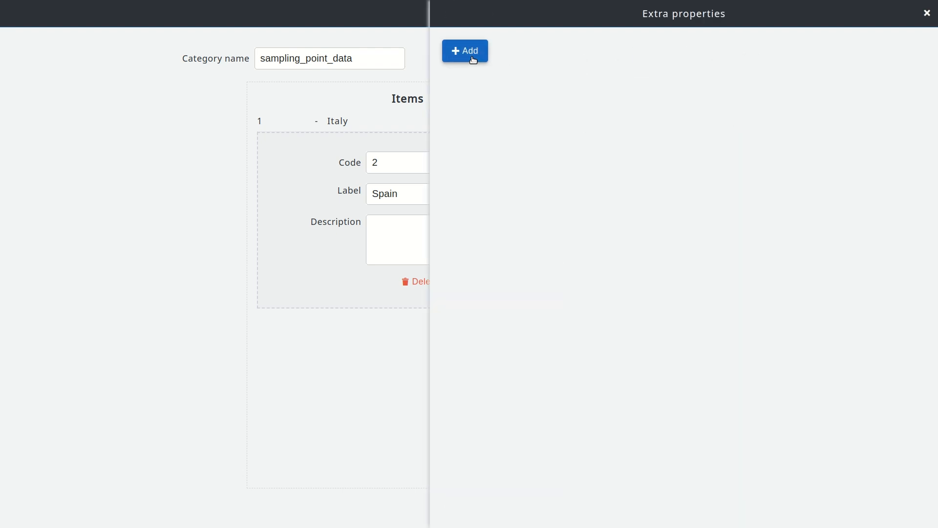
left_click(470, 53)
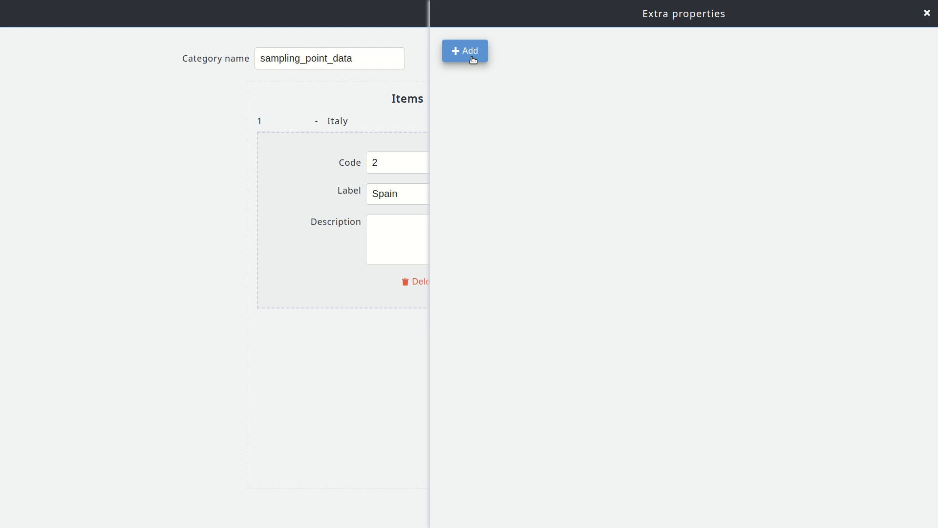
left_click(602, 68)
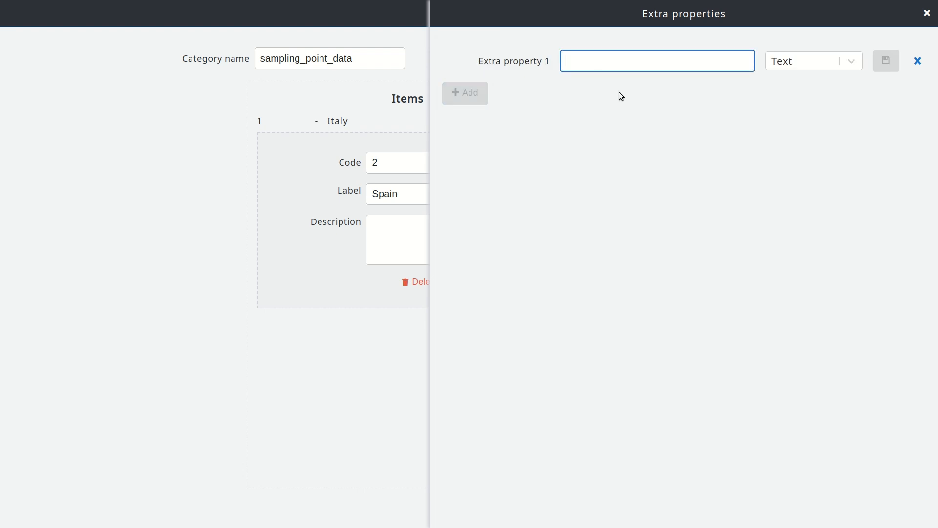
type("location")
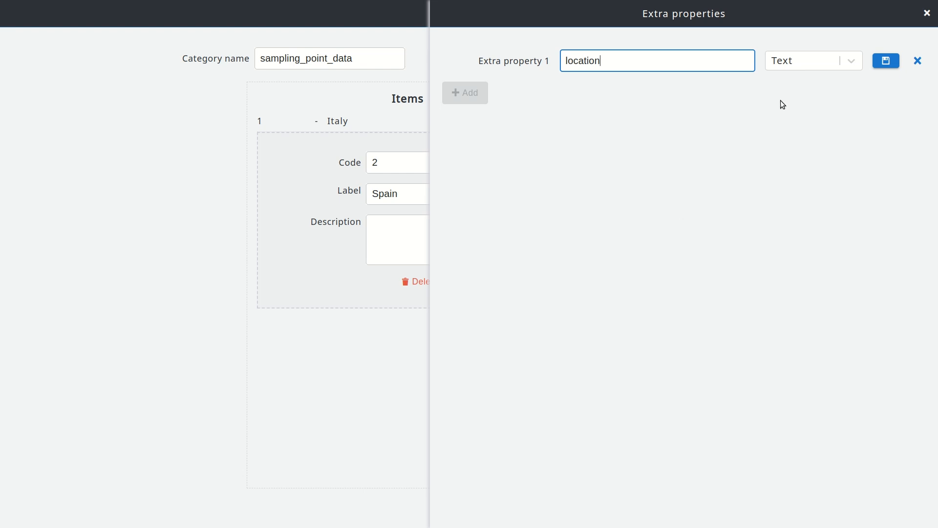
left_click(795, 65)
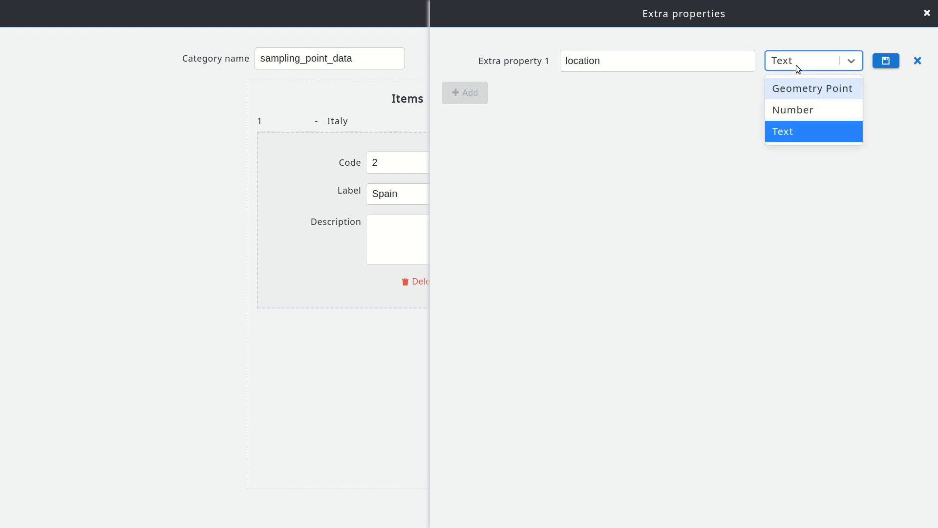
left_click(801, 93)
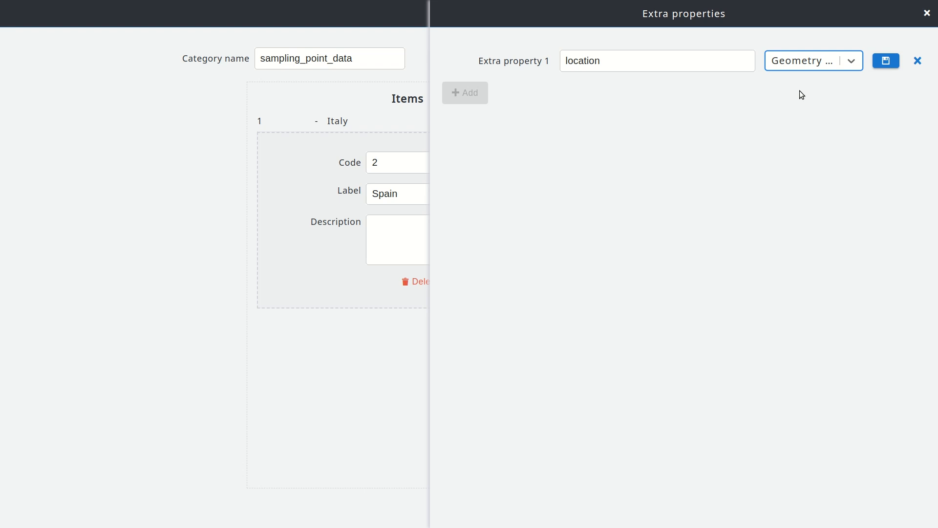
left_click(814, 64)
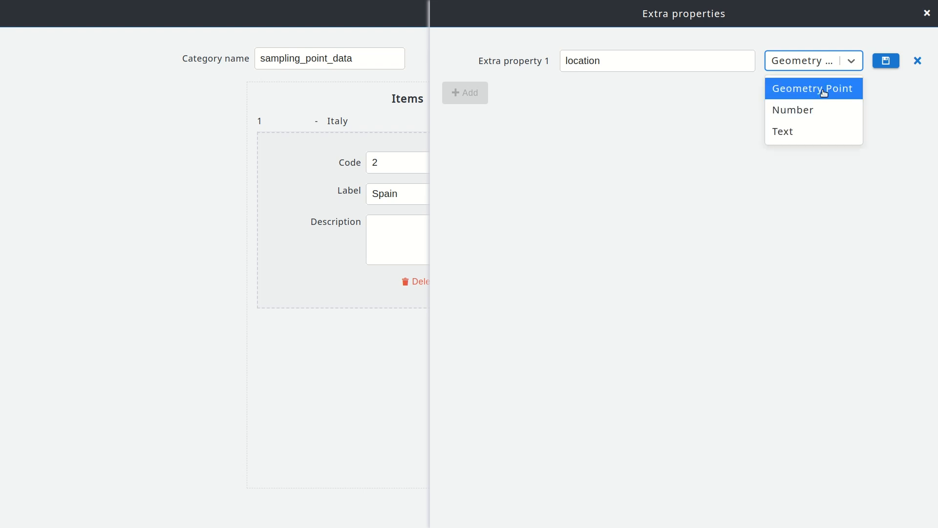
left_click(809, 94)
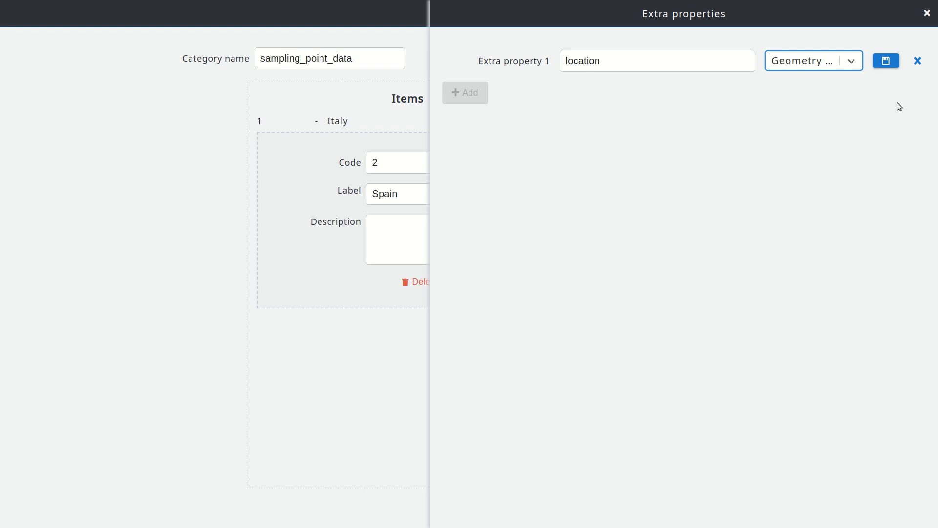
left_click(892, 65)
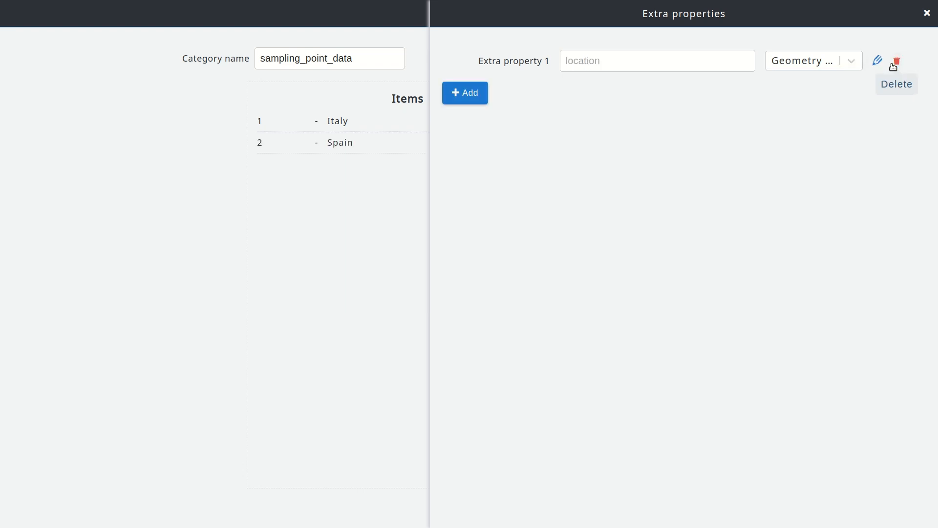
left_click(927, 15)
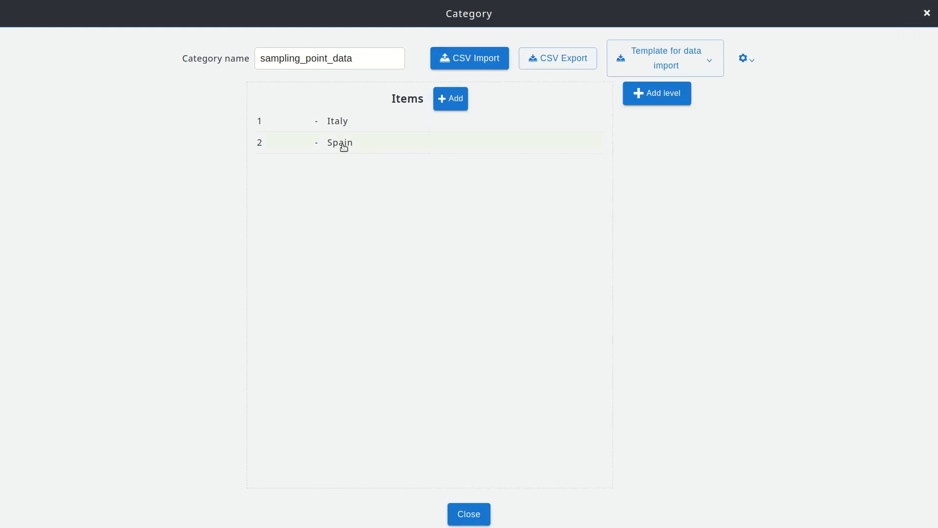
Step: Set the Italy item's location to X 12.4847 and Y 41.90662
left_click(339, 128)
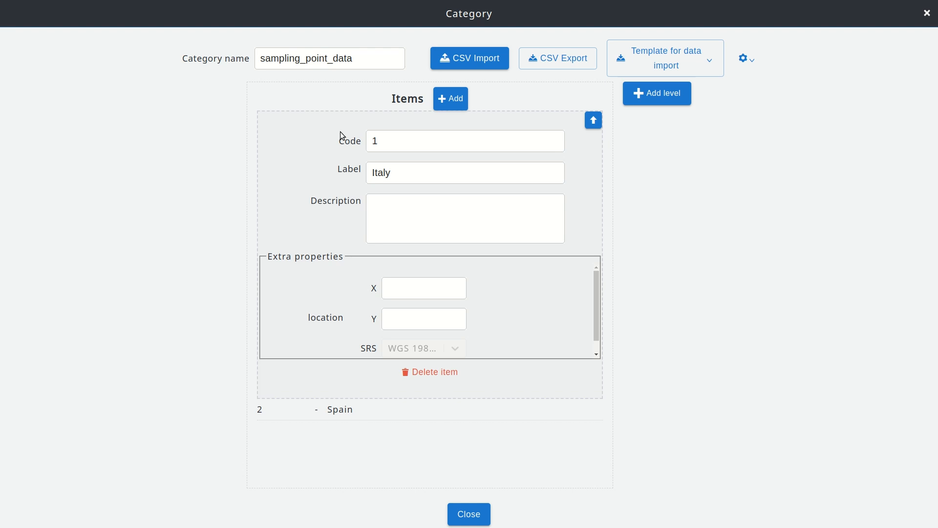
left_click(337, 409)
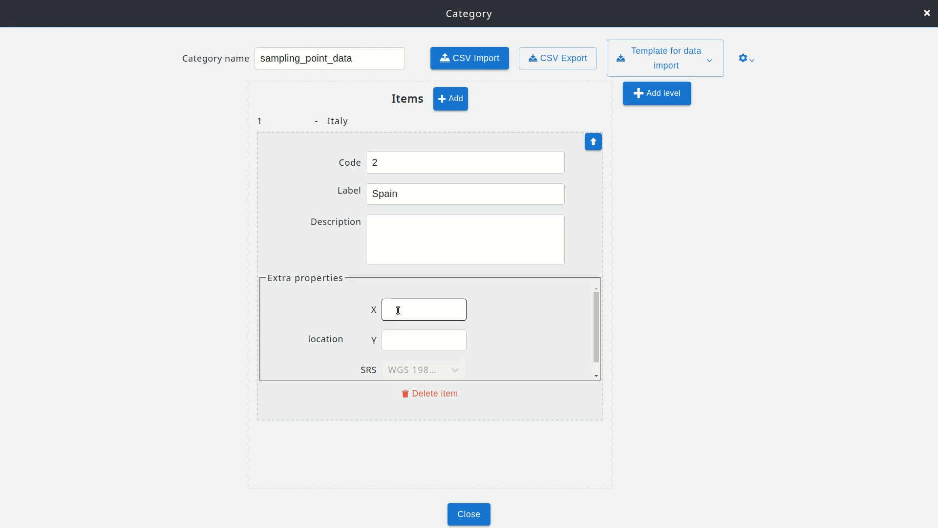
left_click(362, 122)
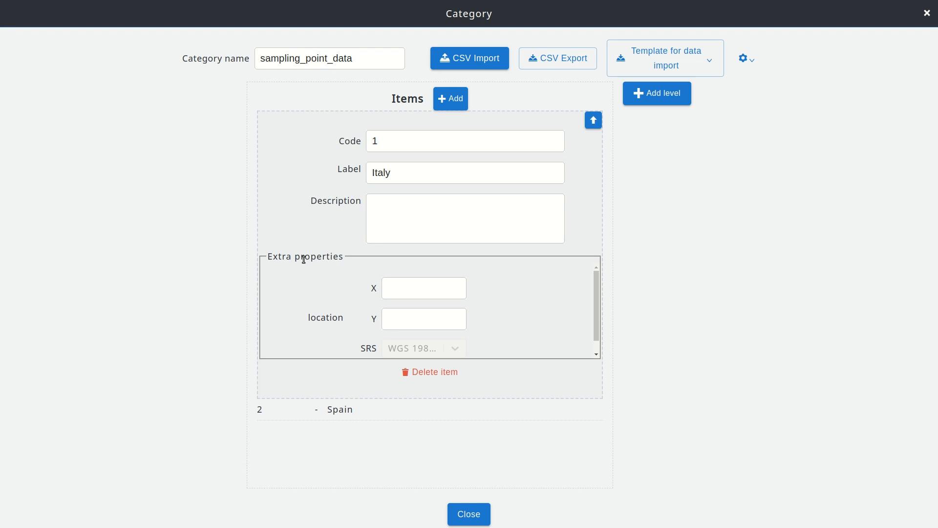
double_click(318, 321)
left_click(353, 322)
left_click(393, 289)
left_click(410, 292)
key("alt+Tab")
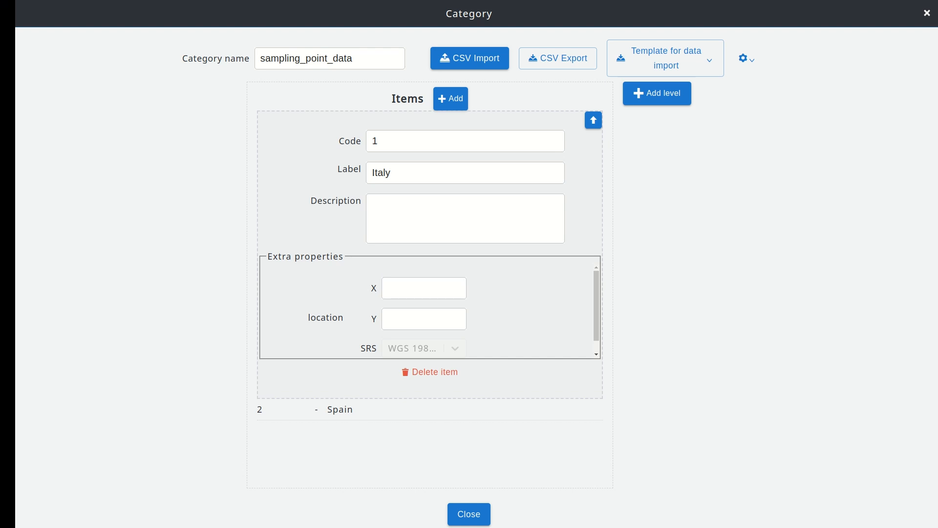
left_click(411, 288)
type("12.4847")
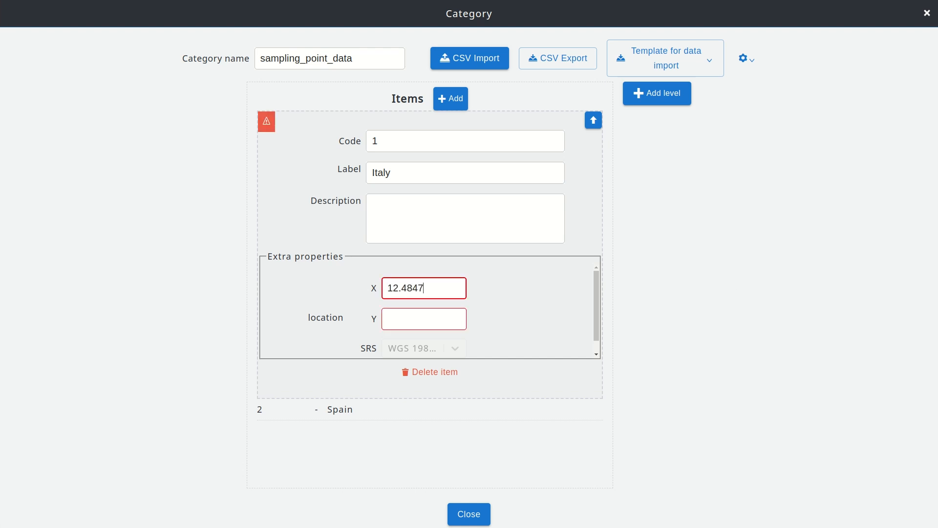
key("alt+Tab")
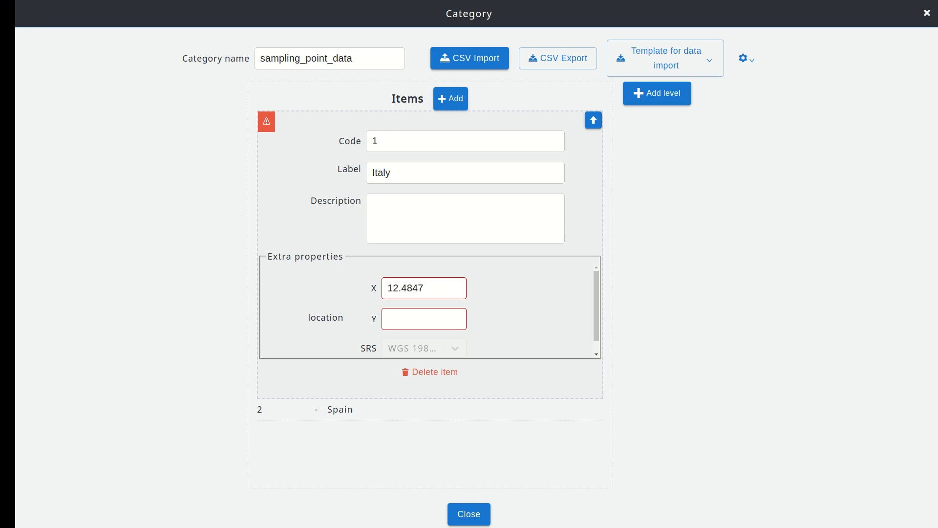
left_click(427, 316)
type("41.90662")
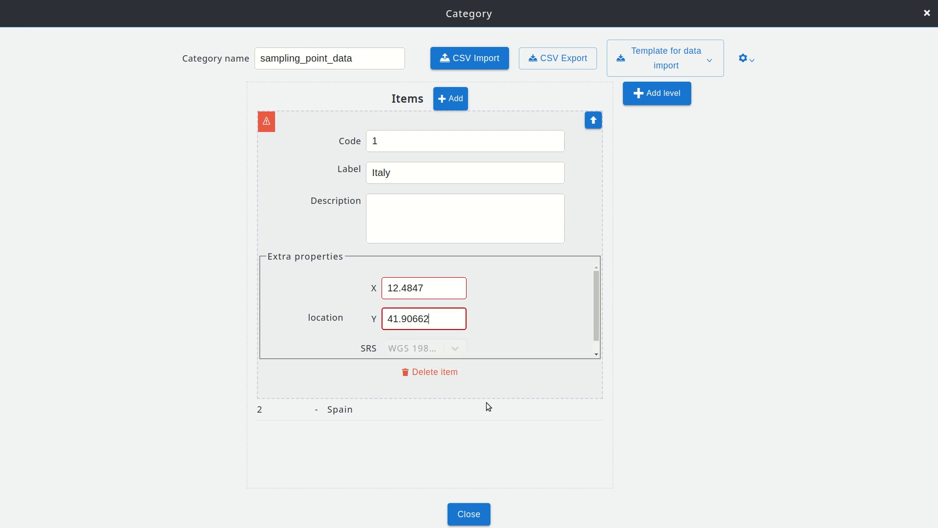
Step: Set the Spain item's location to X -3.76435 and Y 40.39676, and close the category editor
left_click(388, 416)
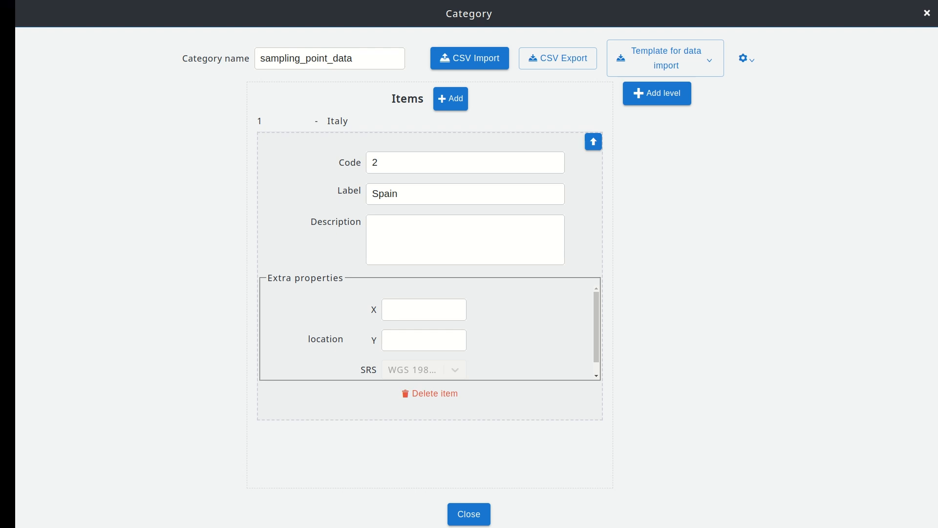
left_click(405, 311)
type("-3.76435")
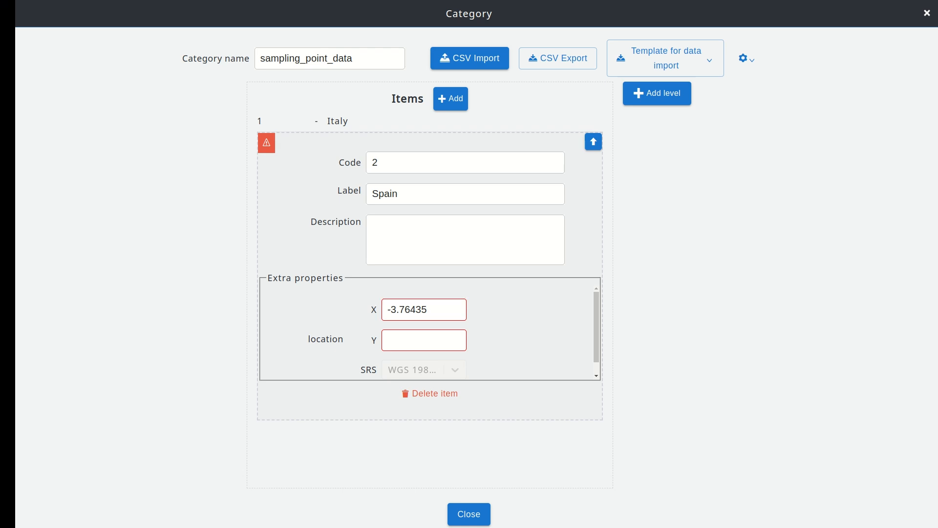
left_click(409, 333)
type("40.39676")
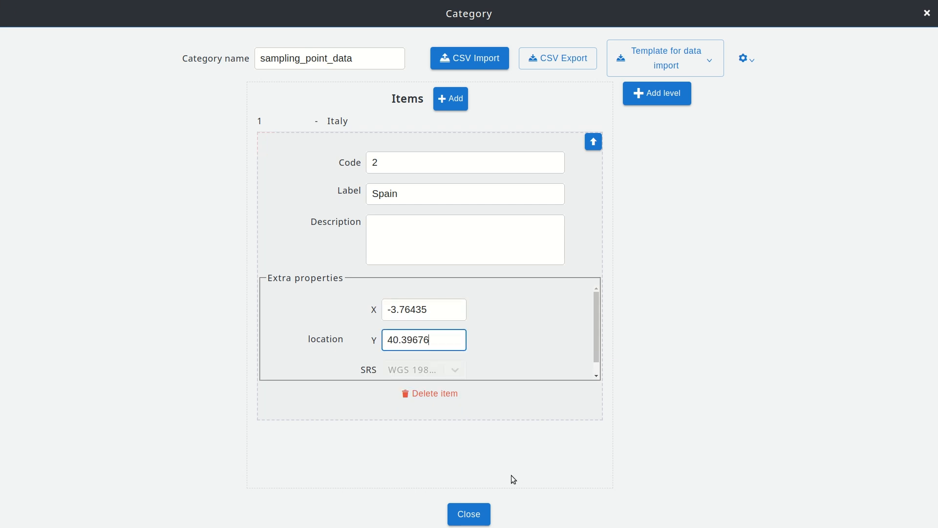
left_click(474, 517)
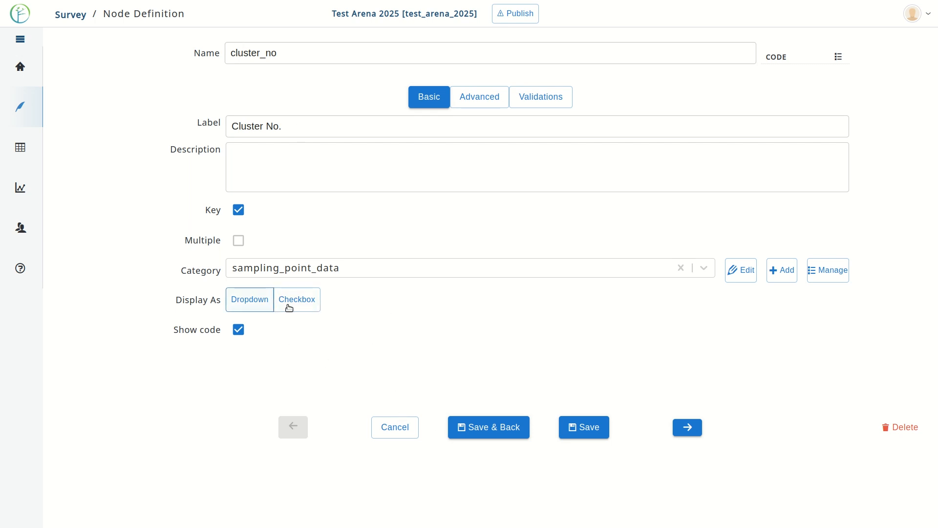
Step: Set Cluster No. to display as Checkbox with Show code disabled, save the definition and return to the form designer
left_click(253, 305)
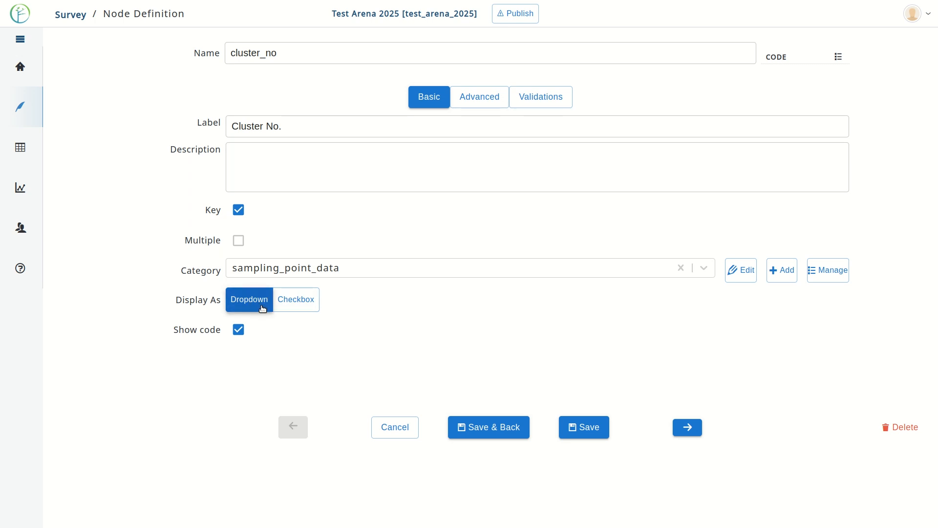
left_click(300, 309)
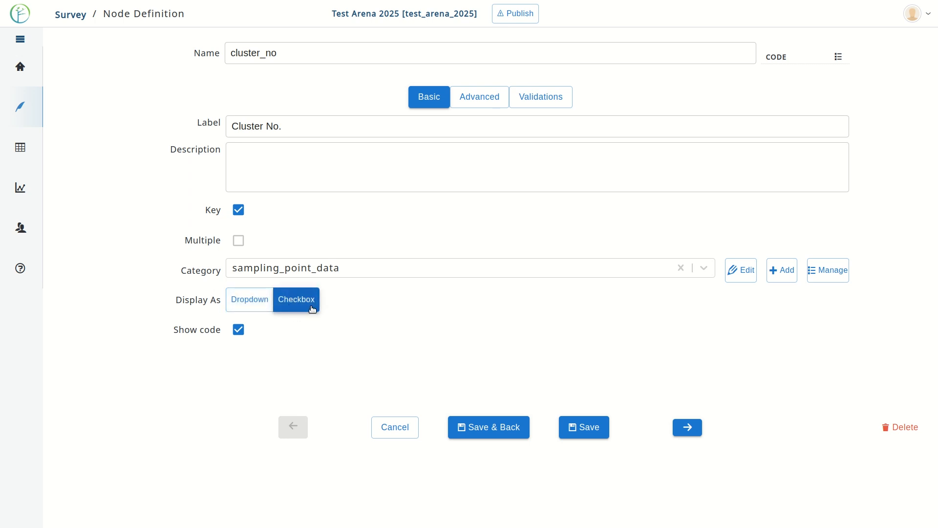
left_click(472, 421)
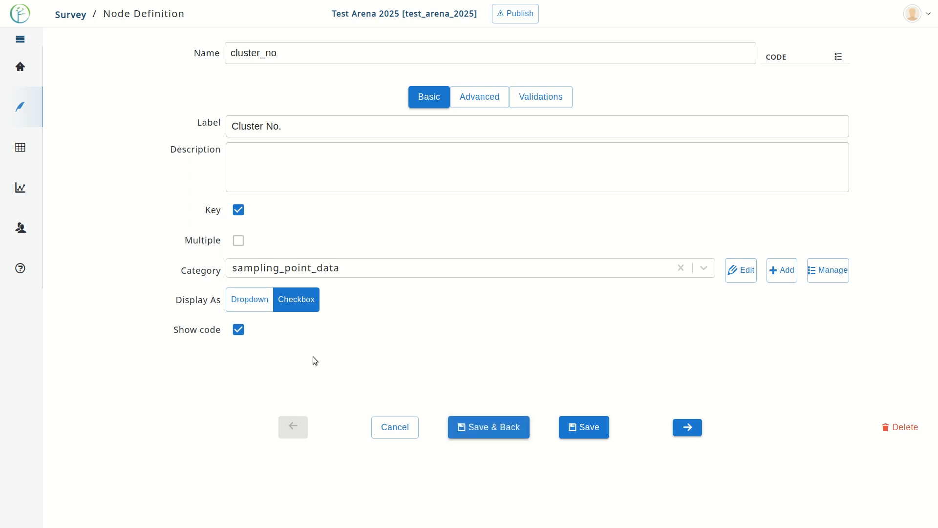
left_click(239, 331)
left_click(490, 427)
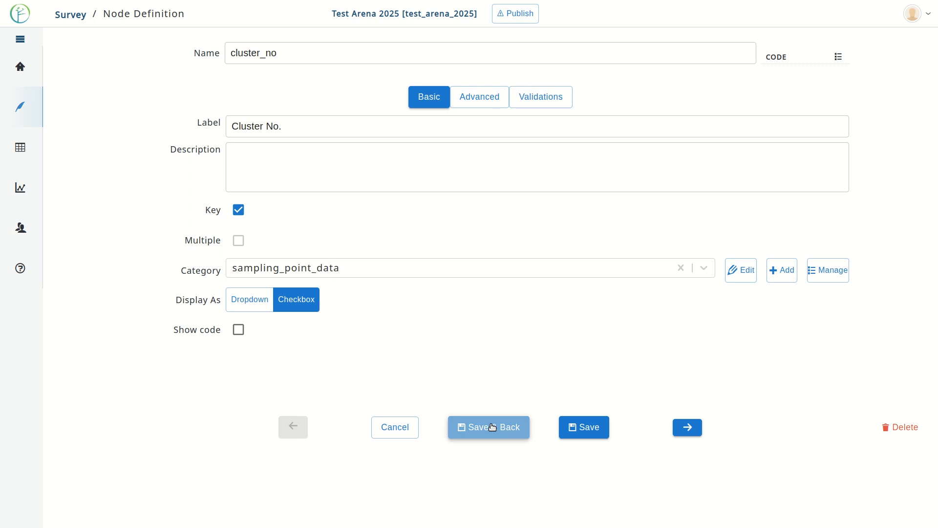
left_click(238, 329)
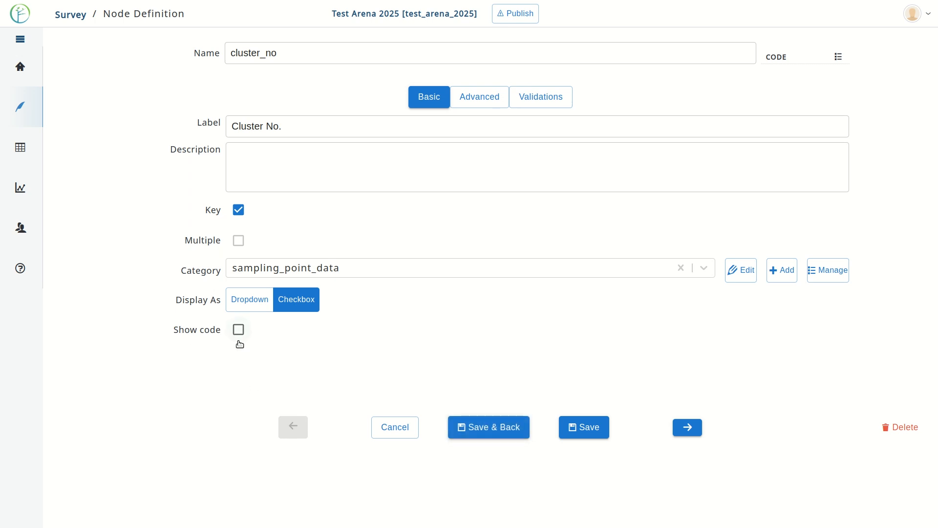
left_click(492, 428)
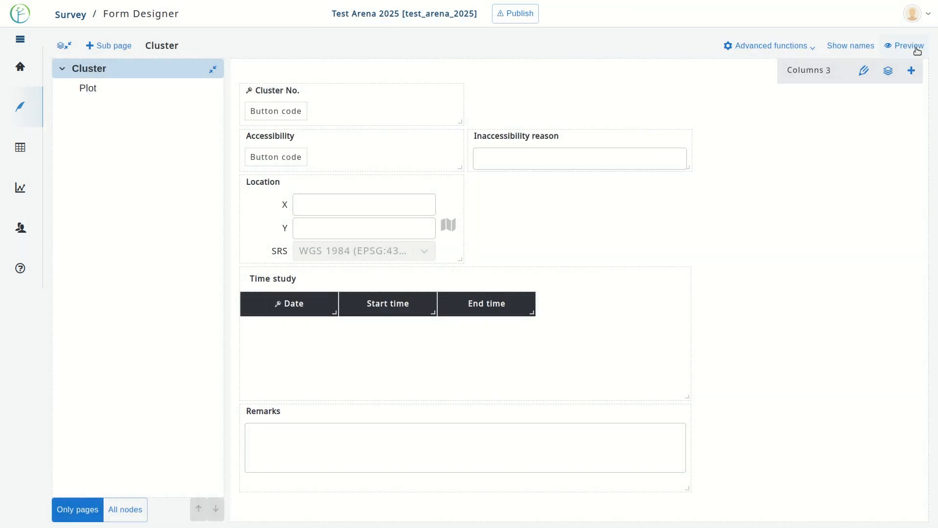
Step: Preview the Cluster form, test switching Cluster No. between Spain and Italy, and close the preview
left_click(917, 51)
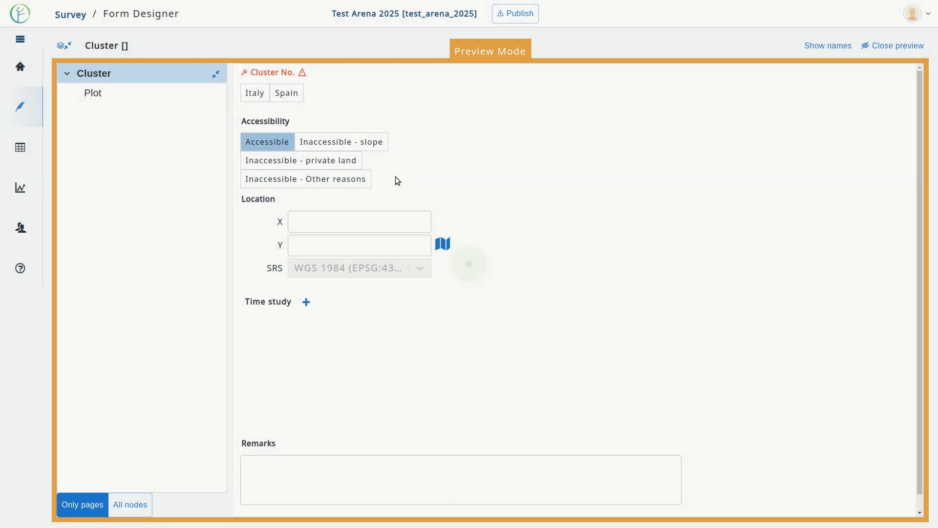
left_click(283, 97)
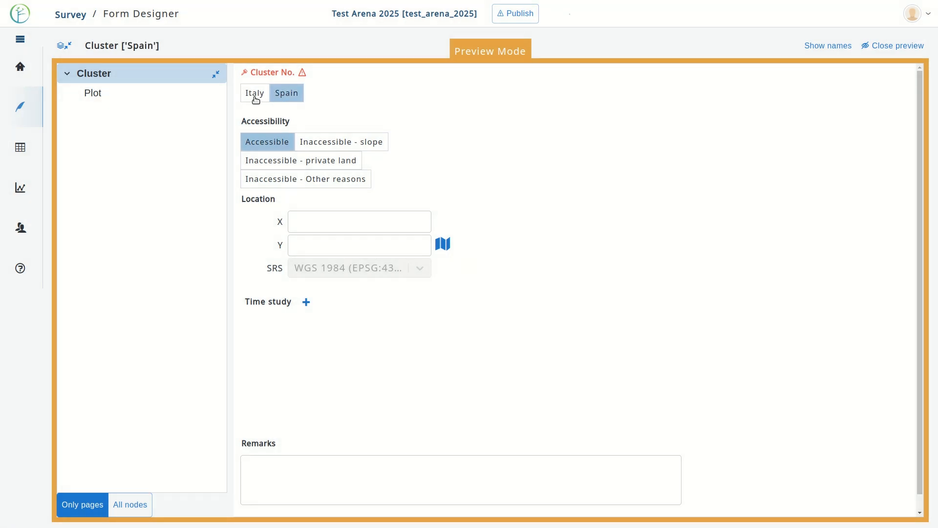
left_click(254, 98)
left_click(284, 97)
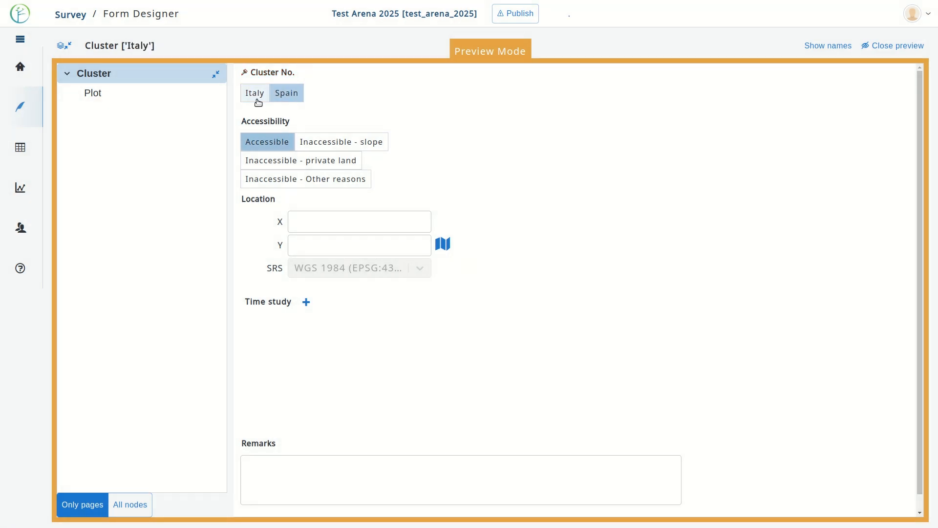
left_click(256, 99)
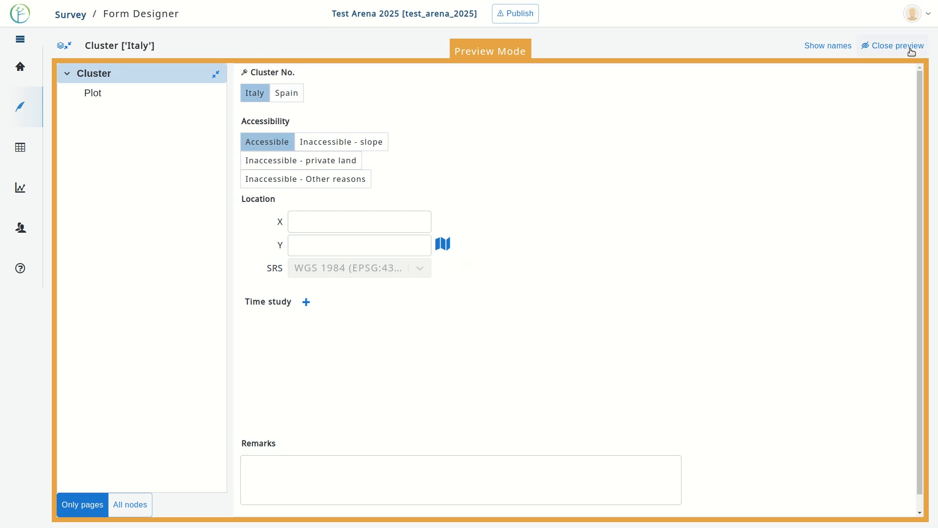
left_click(912, 52)
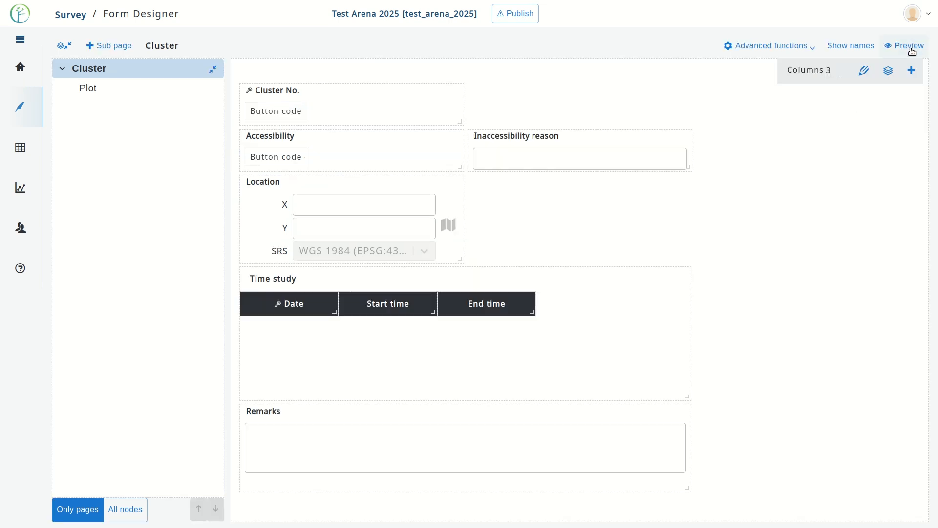